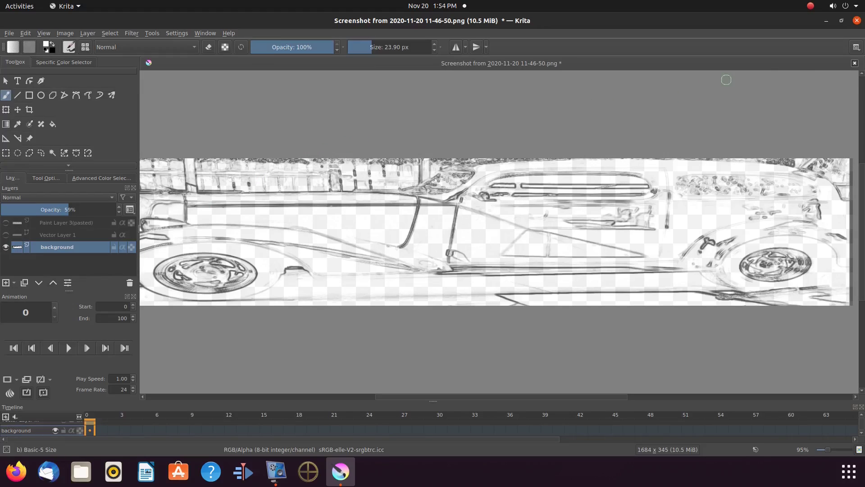
- Minimize the Krita car sketch window to reveal the Ubuntu desktop
left_click(827, 20)
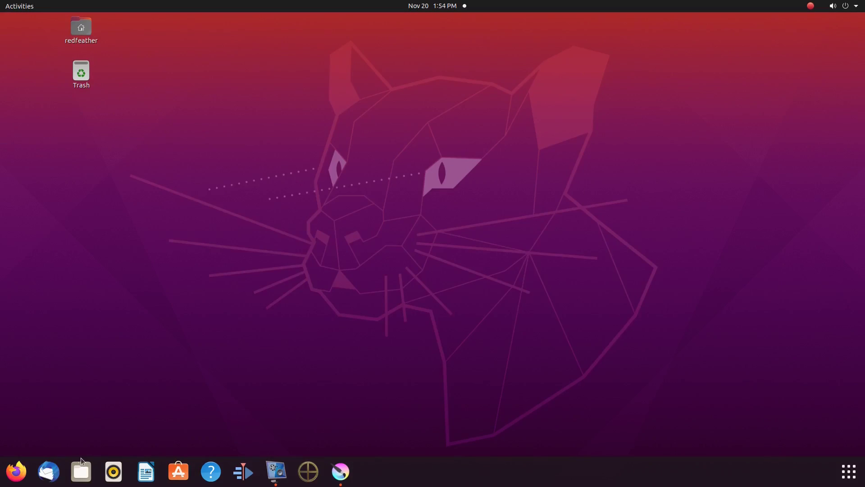
- Open the red car photo IMG_2068.JPG from the Pictures folder in Files
left_click(81, 471)
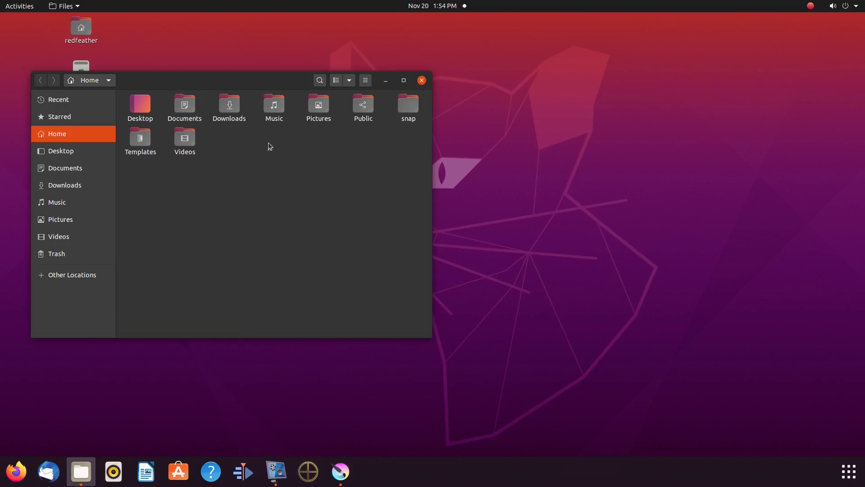
left_click(320, 107)
double_click(320, 107)
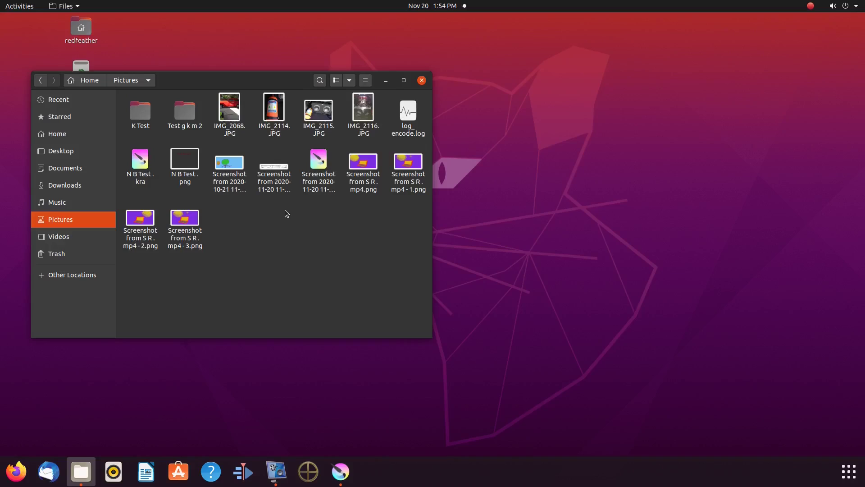
double_click(229, 109)
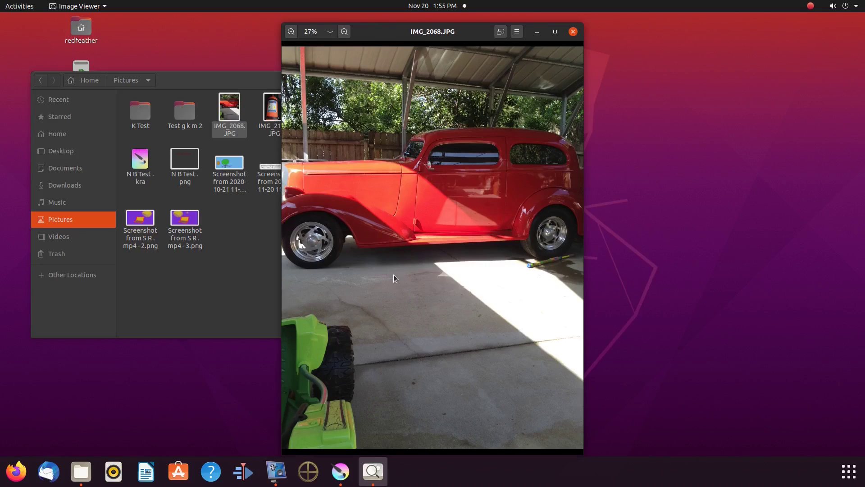
- Close Image Viewer and take an area screenshot of the sketched car strip
left_click(573, 32)
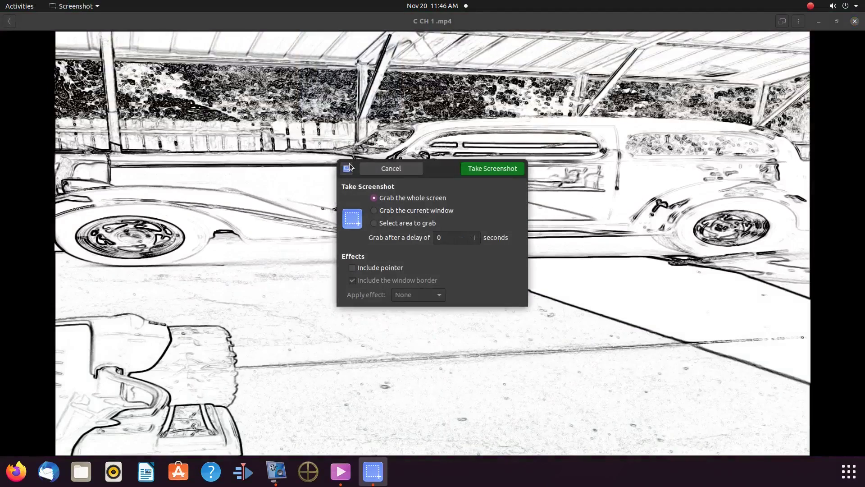
left_click(375, 223)
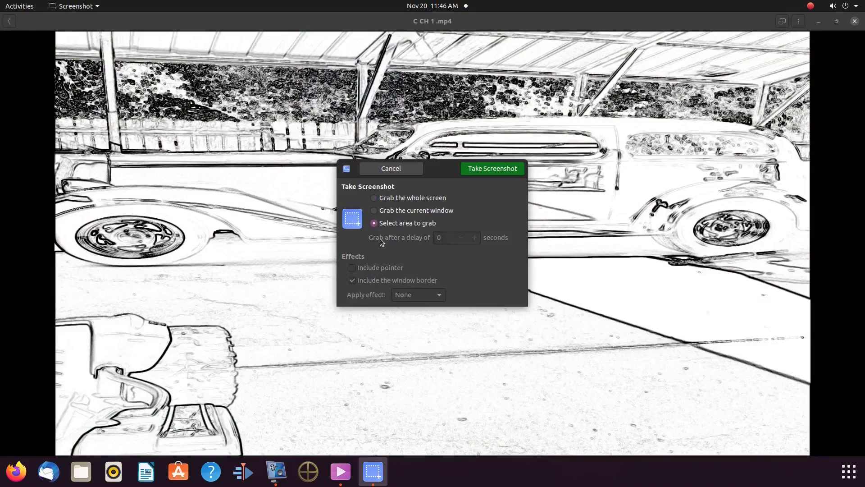
left_click(487, 169)
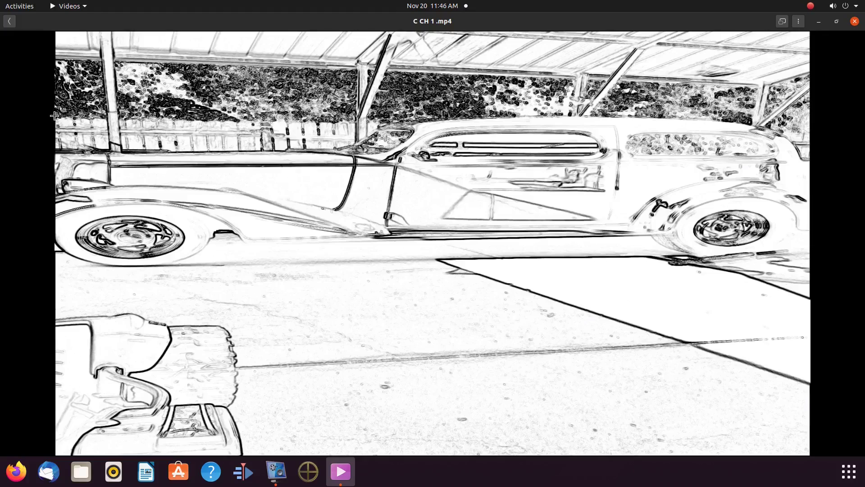
left_click_drag(57, 117, 813, 266)
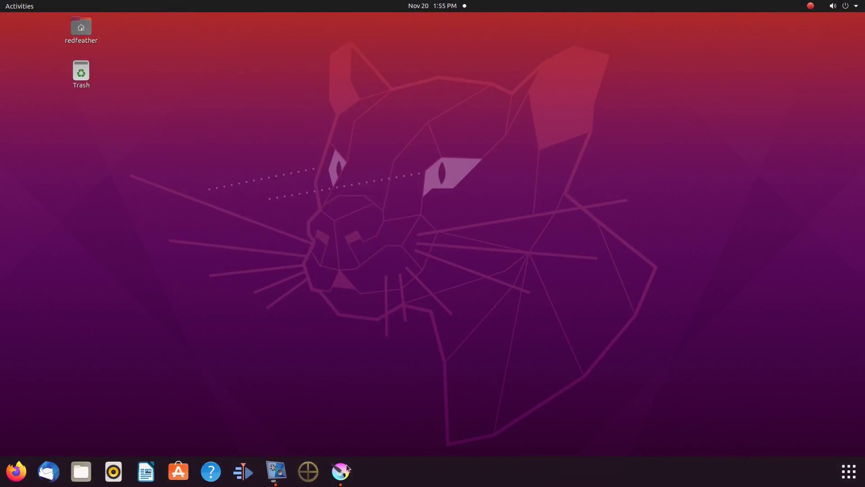
- Return to Krita and show only Vector Layer 1's traced car outlines
left_click(341, 472)
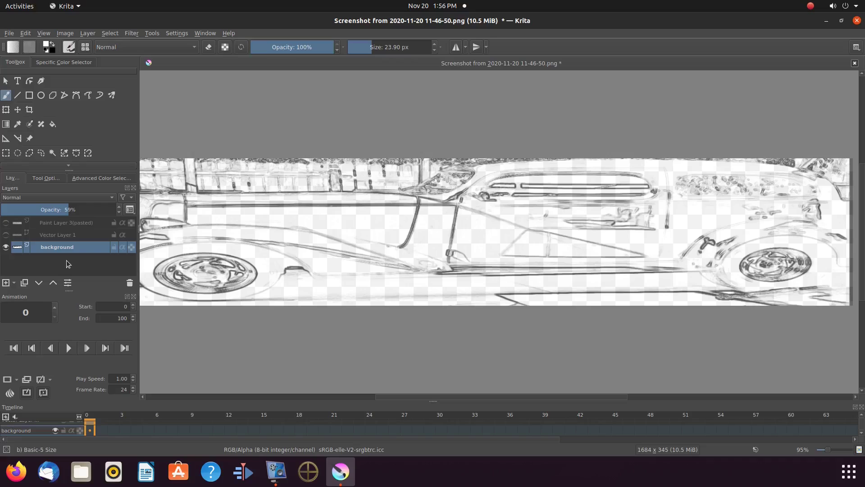
left_click(44, 235)
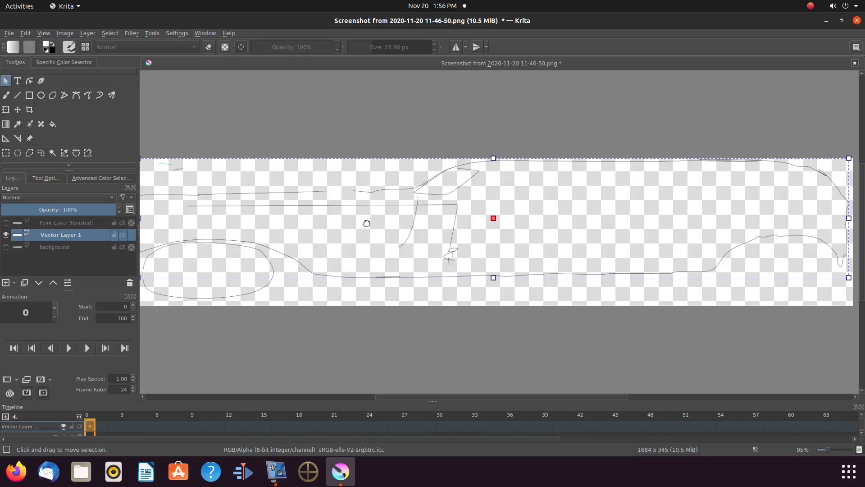
- Inspect a traced path node, then use the Freehand Brush on Paint Layer 3 with background hidden
left_click(28, 82)
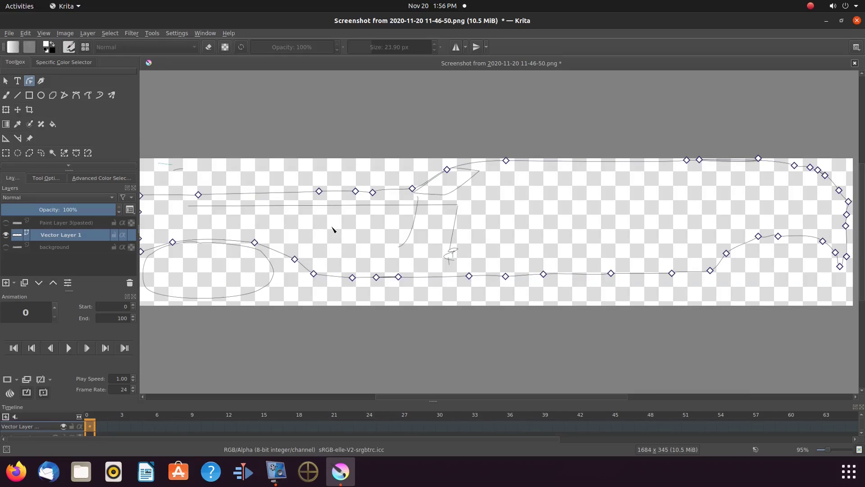
left_click(373, 192)
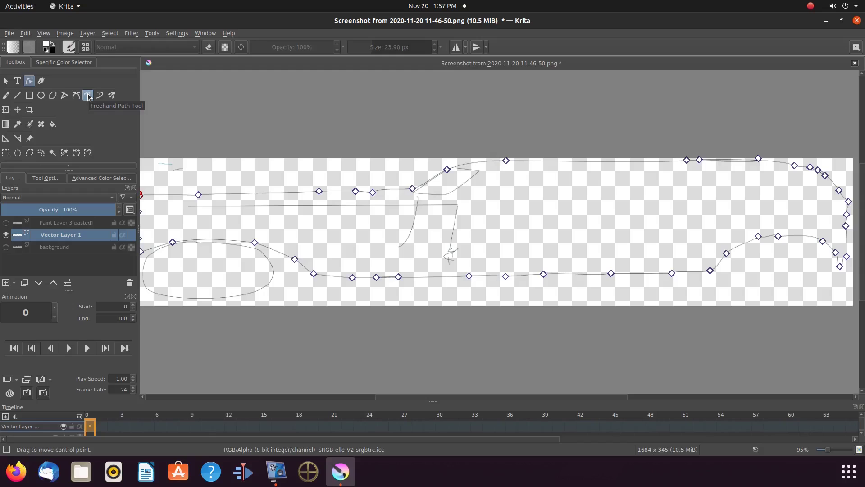
key("b")
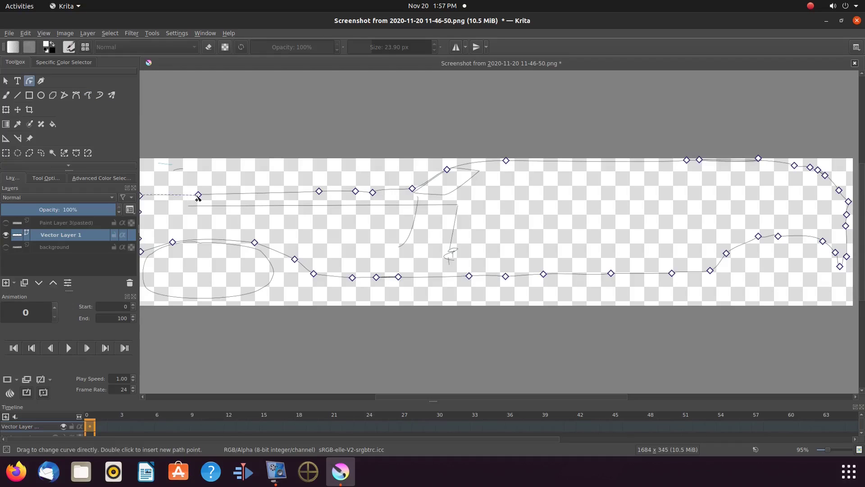
left_click(45, 223)
left_click(6, 248)
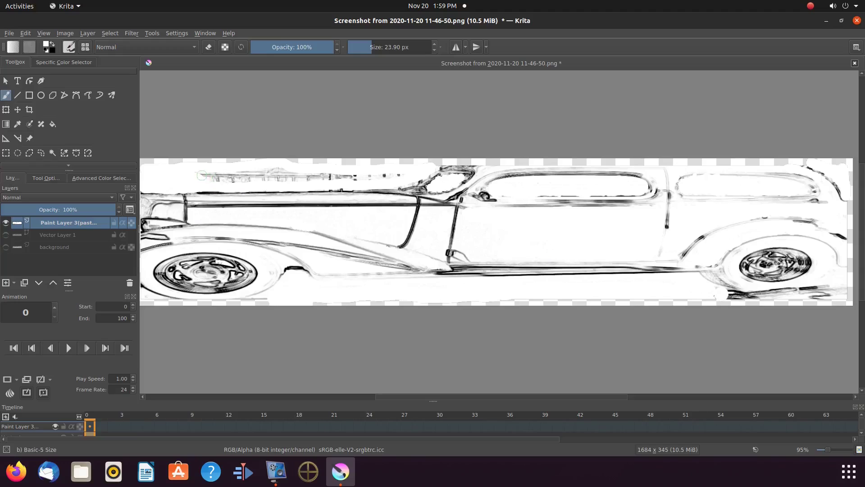
- Paint white over dark specks along the car's top edge and under both wheels
left_click_drag(198, 174, 389, 183)
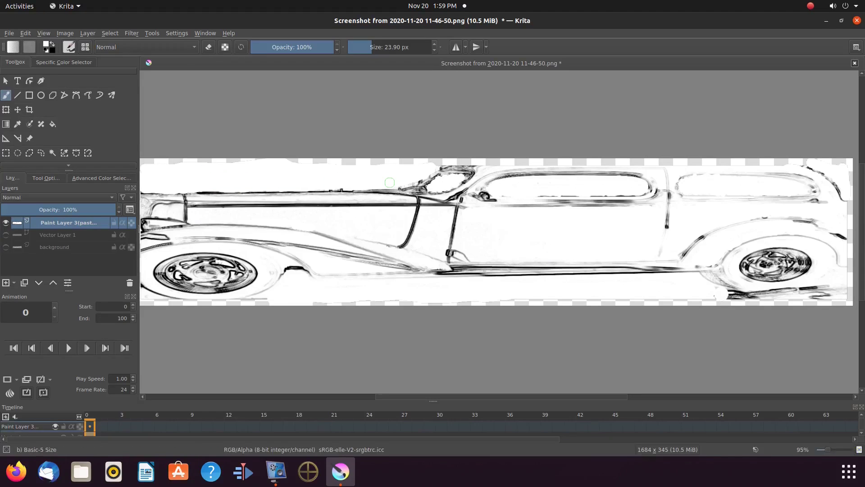
left_click(6, 247)
left_click(6, 247)
left_click(6, 247)
left_click(6, 247)
left_click(6, 247)
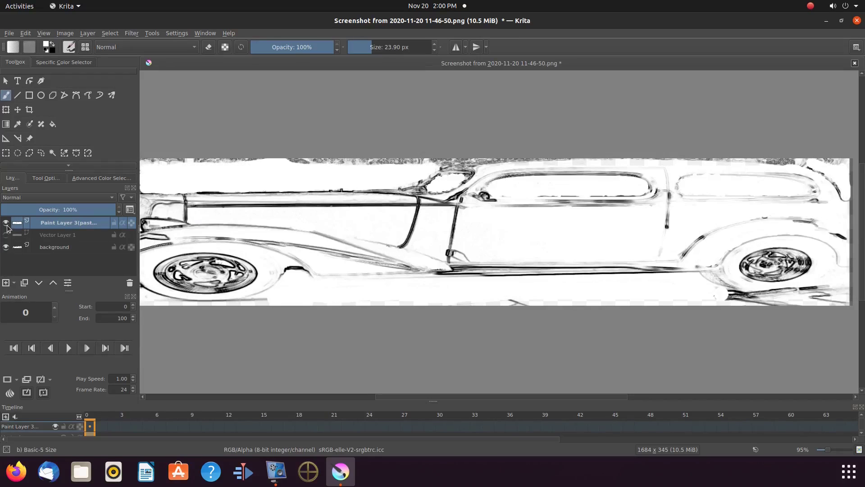
left_click(6, 247)
left_click(6, 247)
left_click(6, 247)
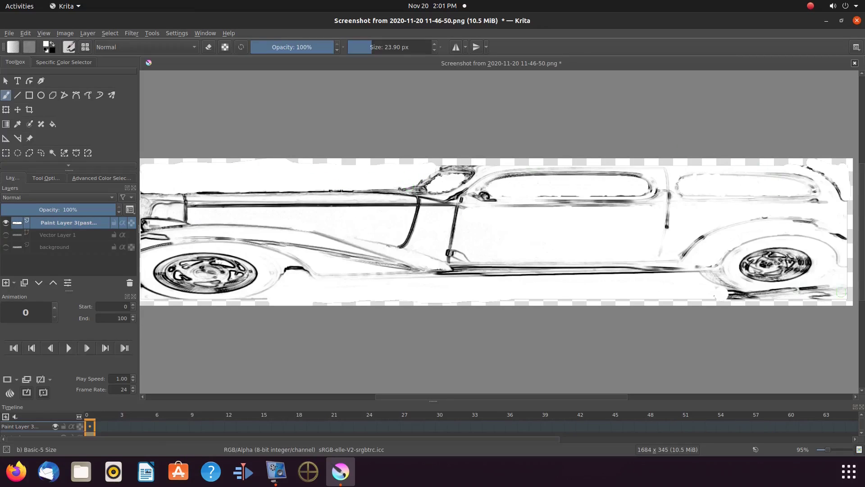
mouse_move(837, 297)
left_mouse_down()
mouse_move(793, 299)
mouse_move(832, 286)
mouse_move(749, 301)
mouse_move(722, 297)
mouse_move(820, 290)
mouse_move(716, 291)
left_mouse_up()
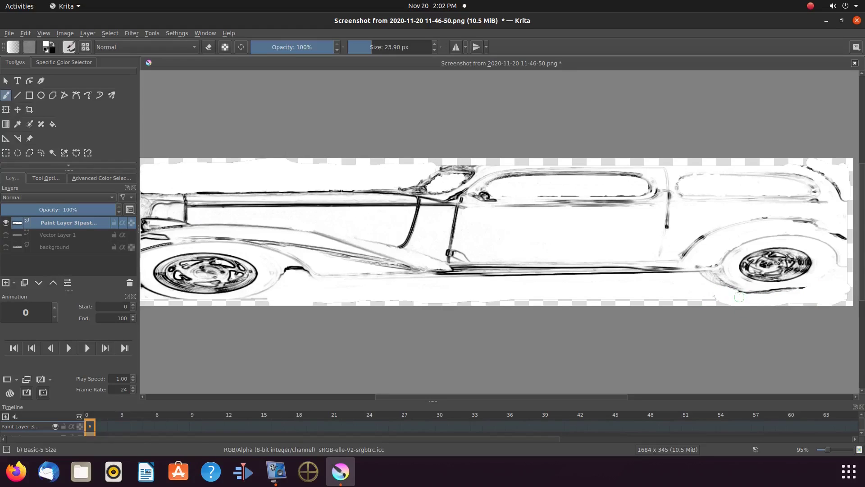
mouse_move(268, 300)
left_mouse_down()
mouse_move(246, 305)
mouse_move(287, 304)
left_mouse_up()
- Toggle layer visibility to compare, leaving all three layers visible
left_click(5, 223)
left_click(14, 235)
left_click(6, 234)
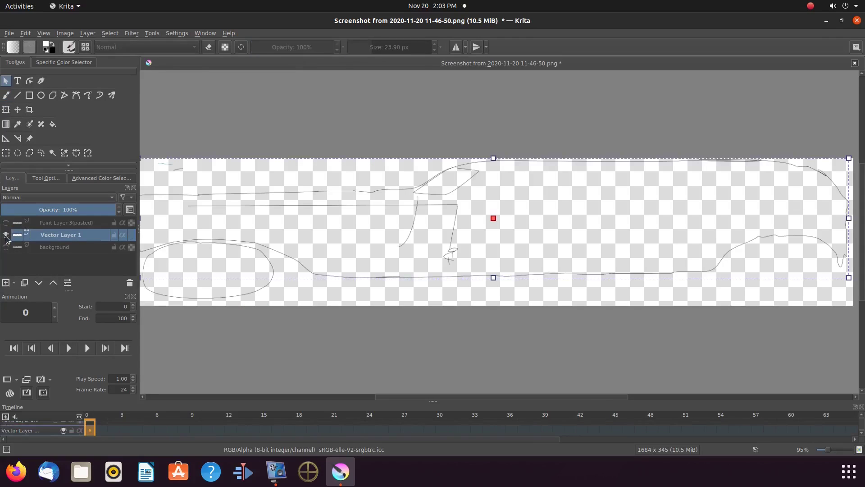
left_click(6, 247)
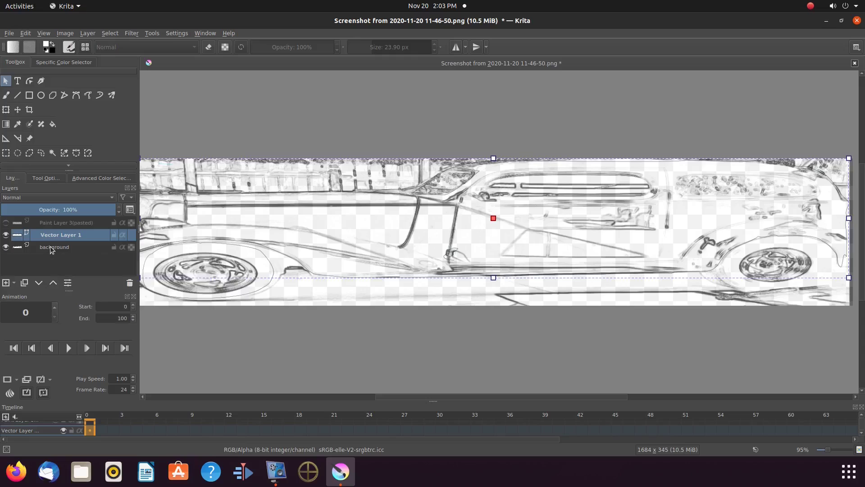
left_click(6, 235)
left_click(5, 222)
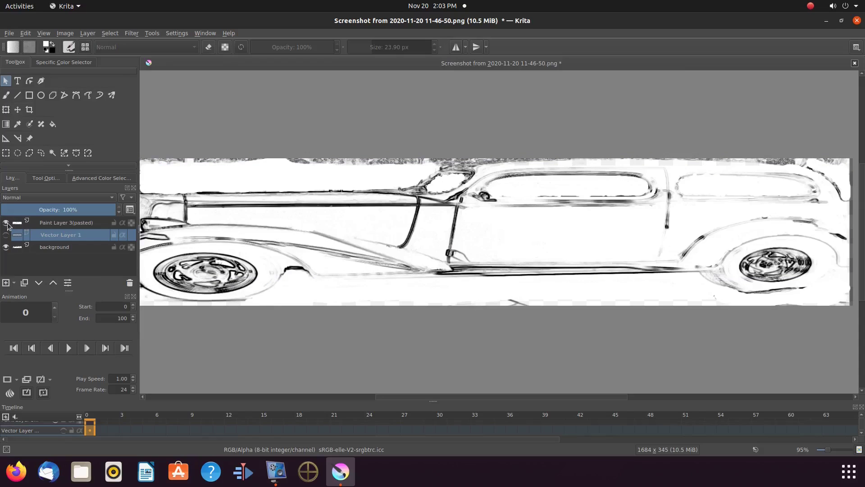
left_click(6, 231)
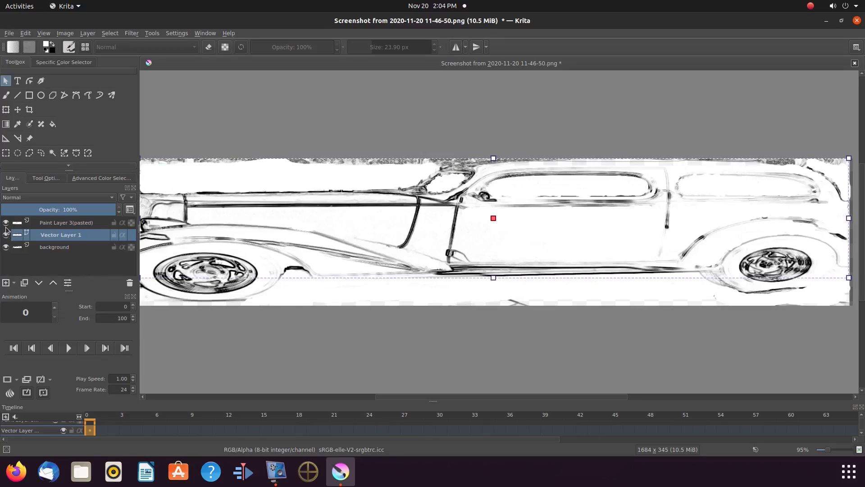
- Lower the background layer's opacity from 59% to 37% in its Layer Properties
left_click(6, 222)
right_click(61, 247)
left_click(135, 83)
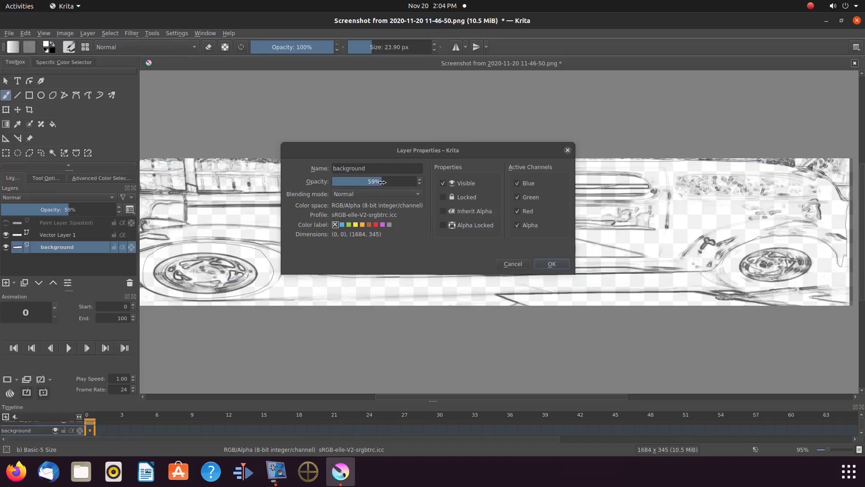
key("Return")
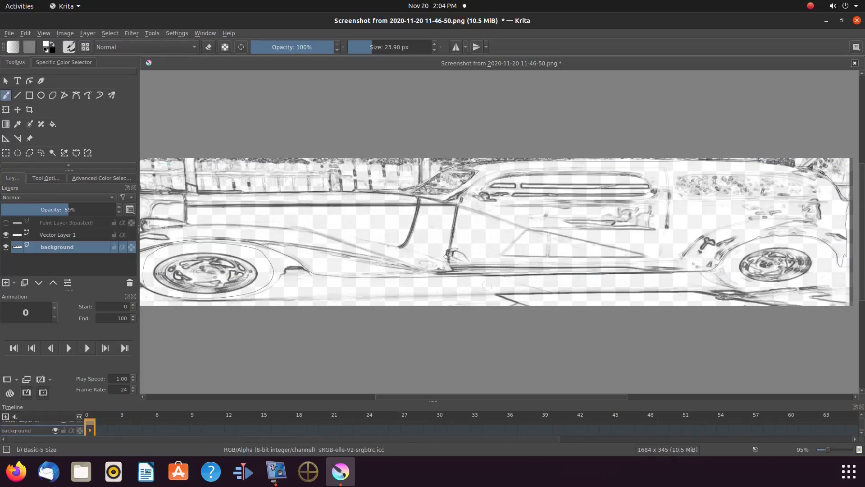
right_click(51, 251)
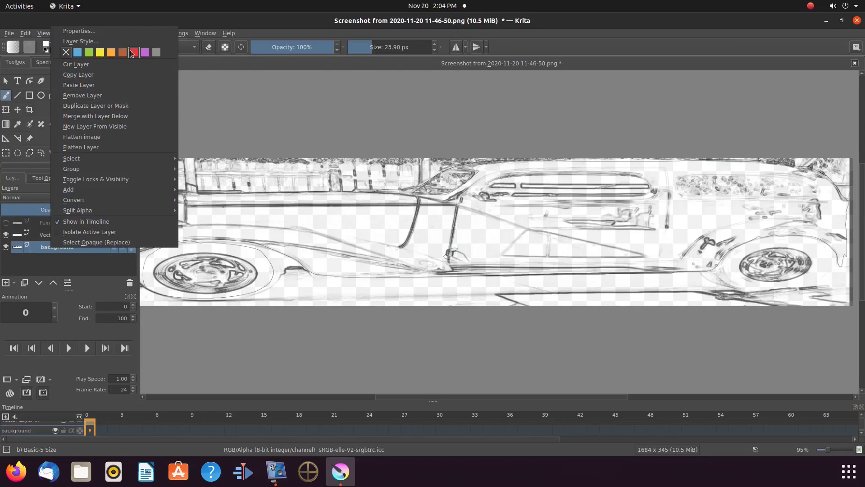
left_click(141, 34)
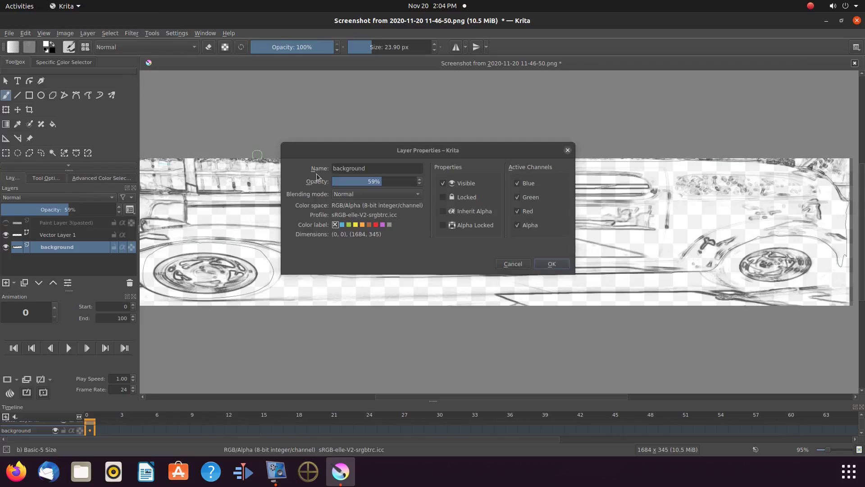
left_click_drag(380, 181, 363, 182)
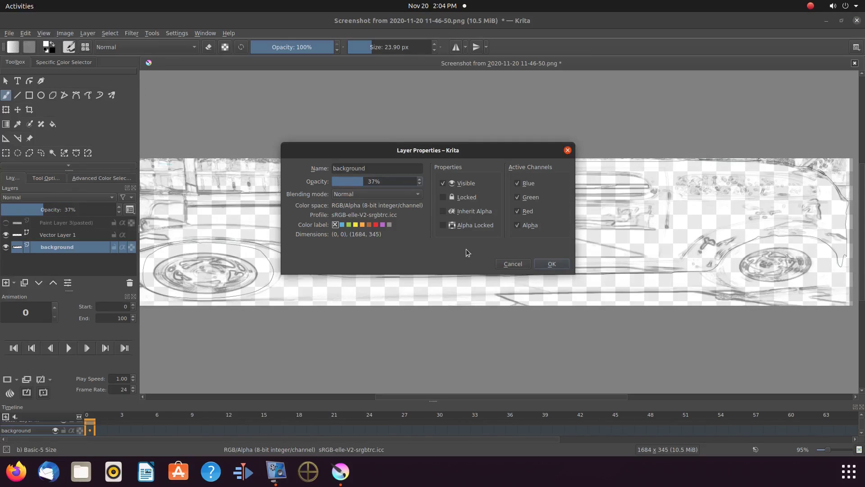
left_click(548, 264)
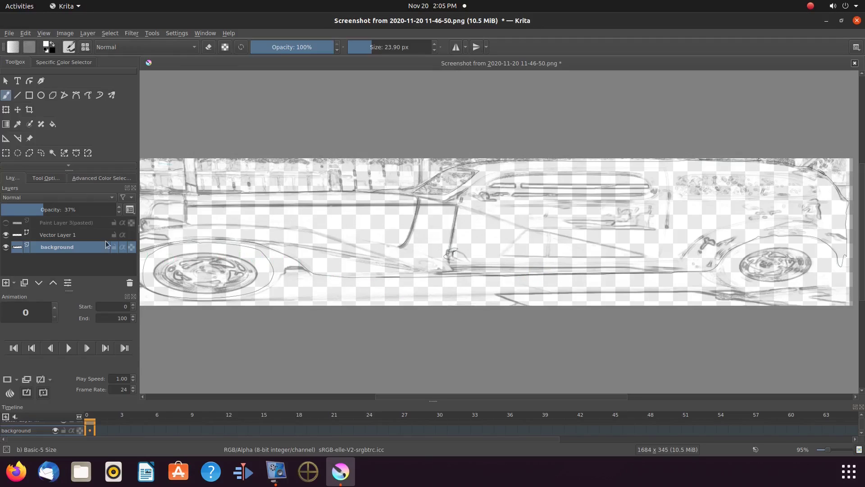
- Make Paint Layer 3(pasted) active with the Freehand Brush, leaving Vector Layer 1 hidden
left_click(62, 238)
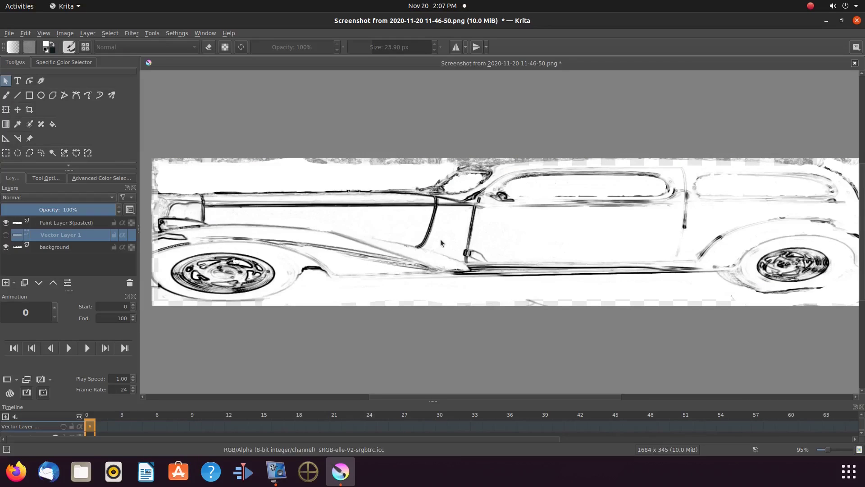
left_click(6, 95)
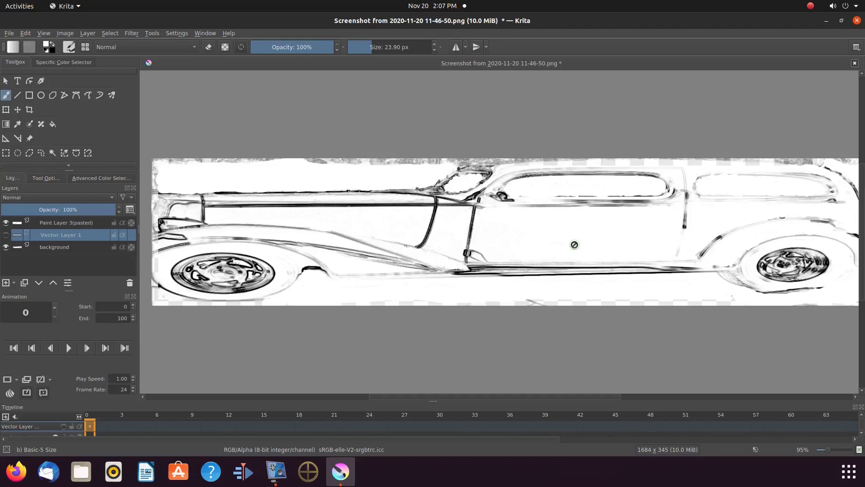
left_click(63, 226)
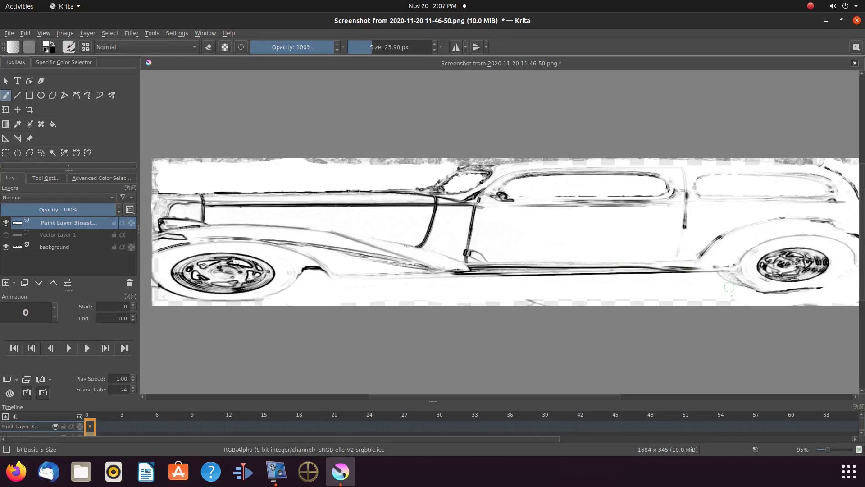